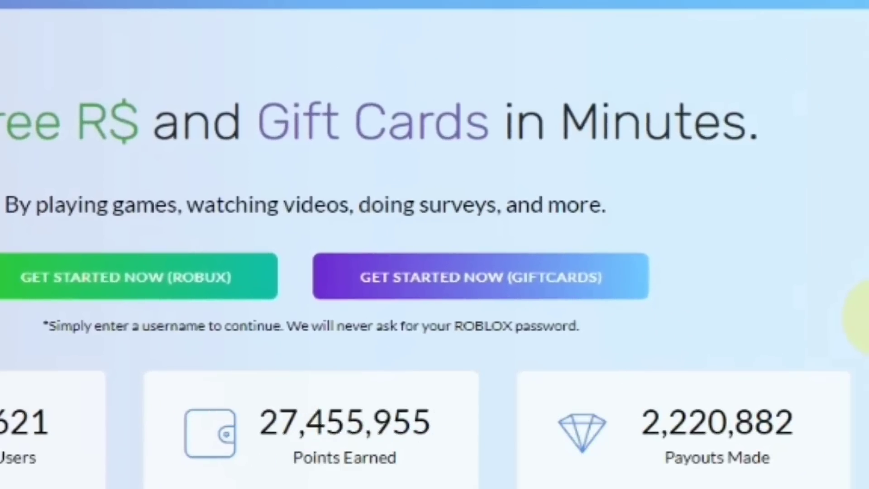
Get started on the rewards site and browse its list of point-earning offers
click(378, 266)
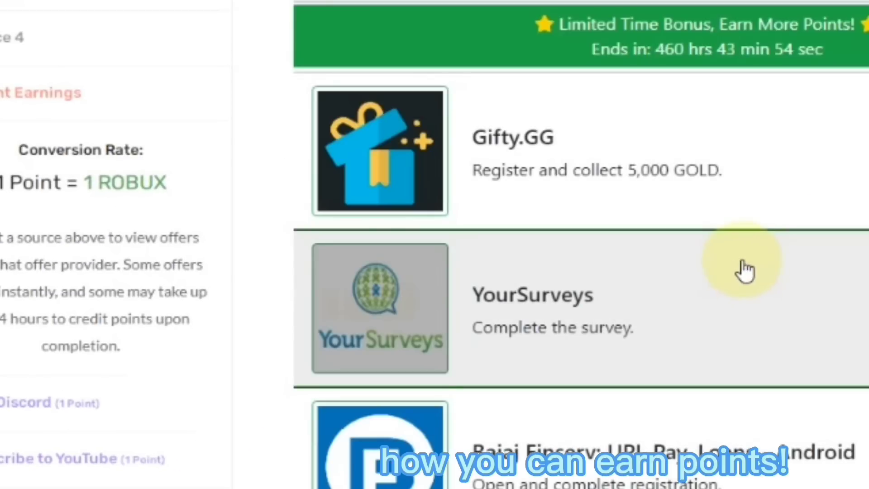
scroll(730, 242, down, 2)
scroll(730, 242, down, 12)
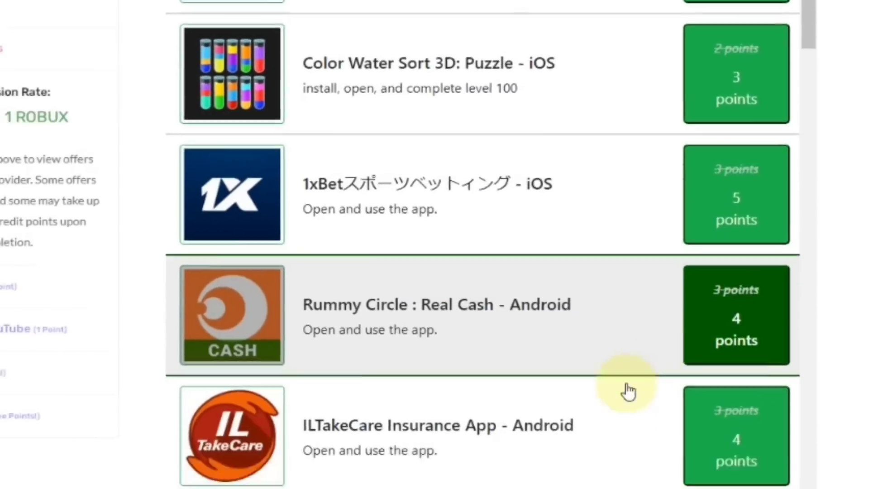
scroll(624, 388, down, 5)
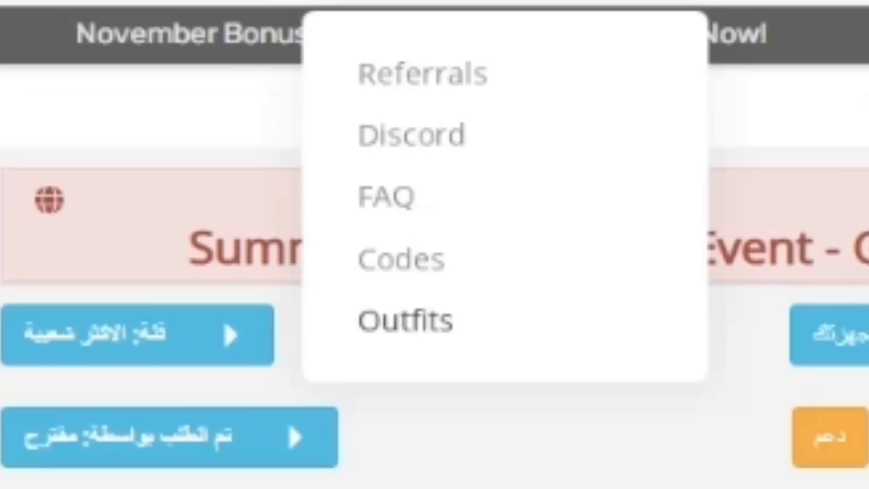
Redeem the promo code BlxeWolf15 and submit the Robux redemption with the private server price at 143
click(422, 281)
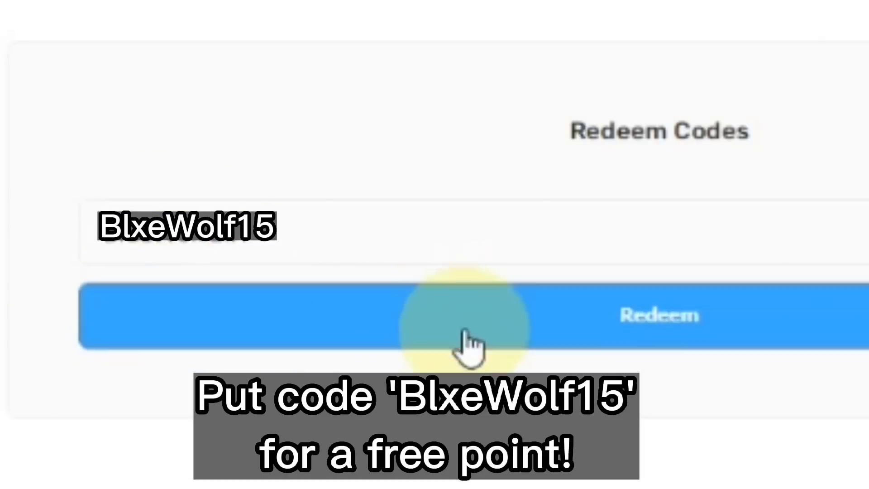
click(810, 314)
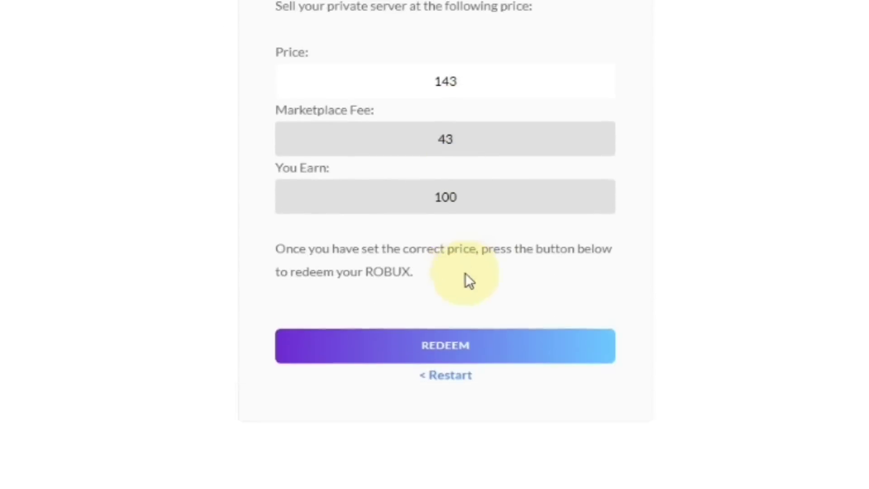
click(589, 407)
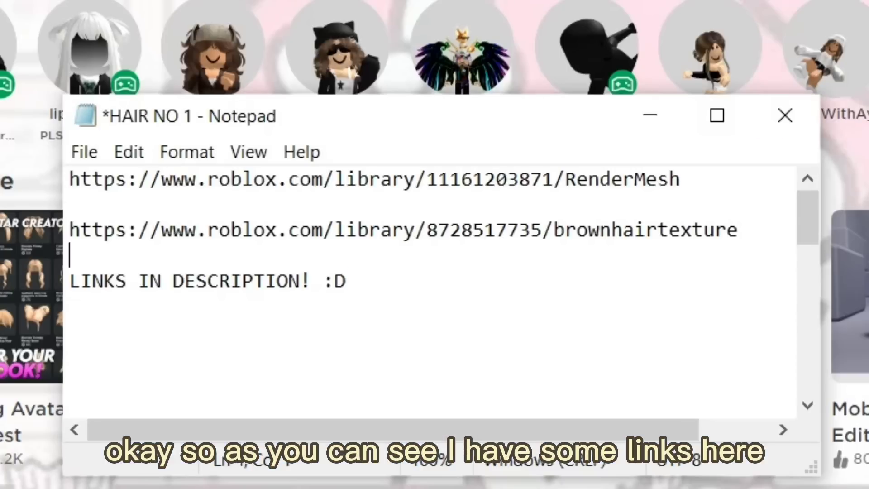
drag(70, 255, 347, 281)
click(70, 331)
drag(565, 179, 681, 203)
click(346, 281)
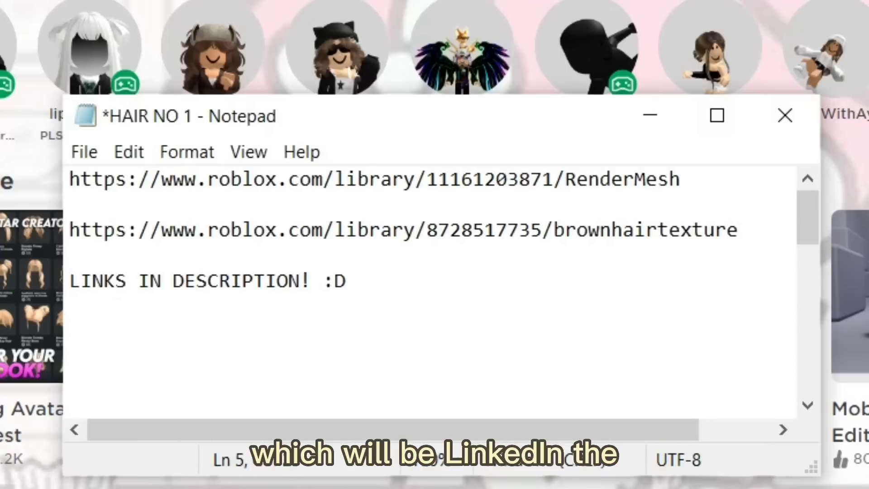
click(347, 281)
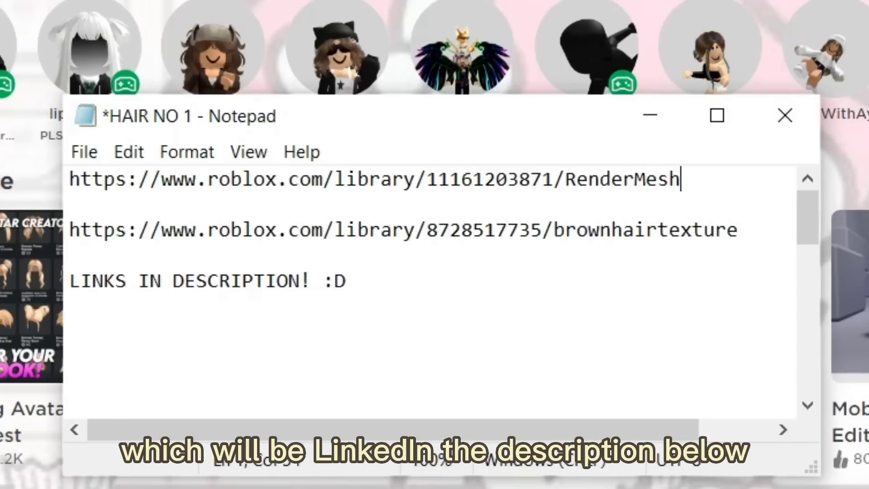
drag(496, 179, 70, 179)
key(ctrl+c)
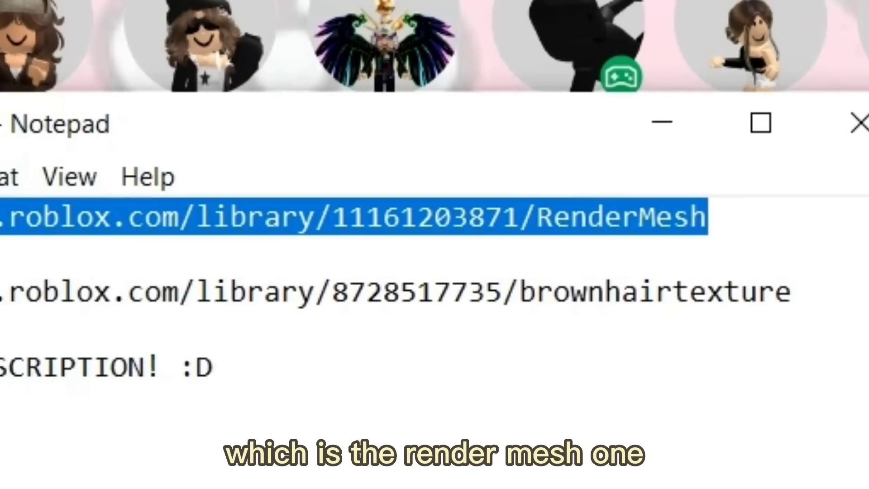
drag(708, 217, 229, 218)
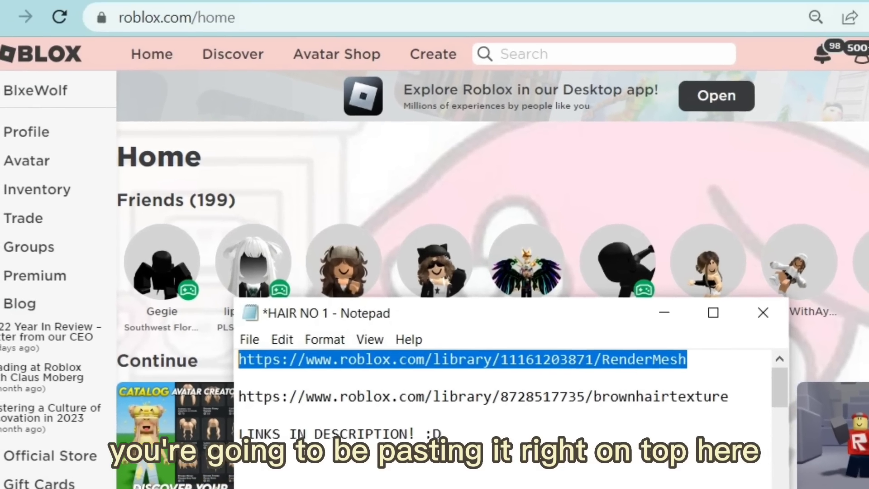
click(177, 17)
key(BackSpace)
key(ctrl+v)
key(Return)
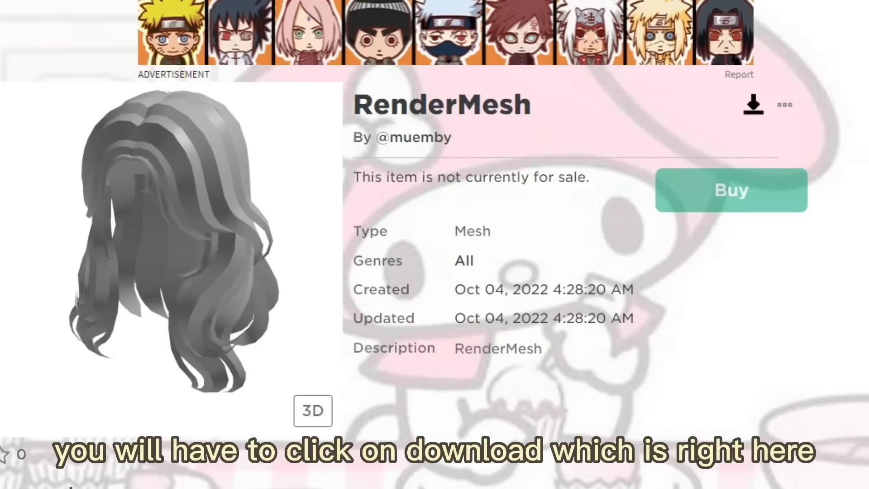
Download the RenderMesh item as a .mesh file and show the file in its download folder
click(753, 105)
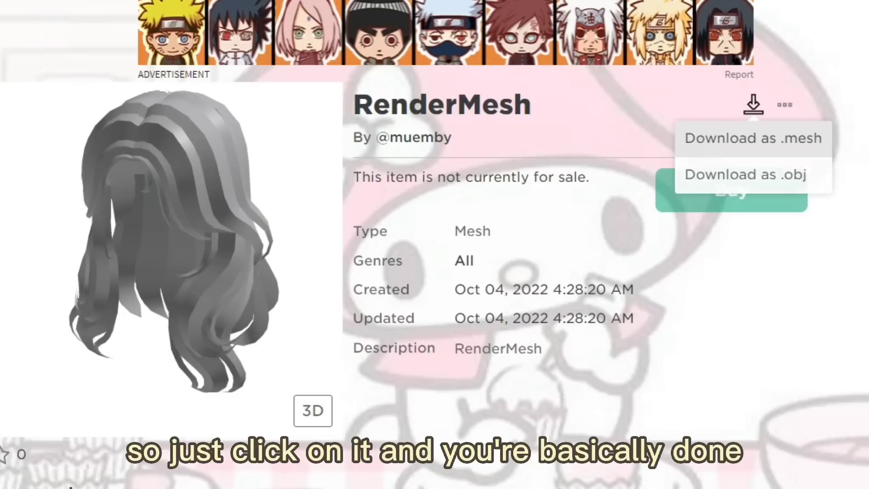
click(753, 138)
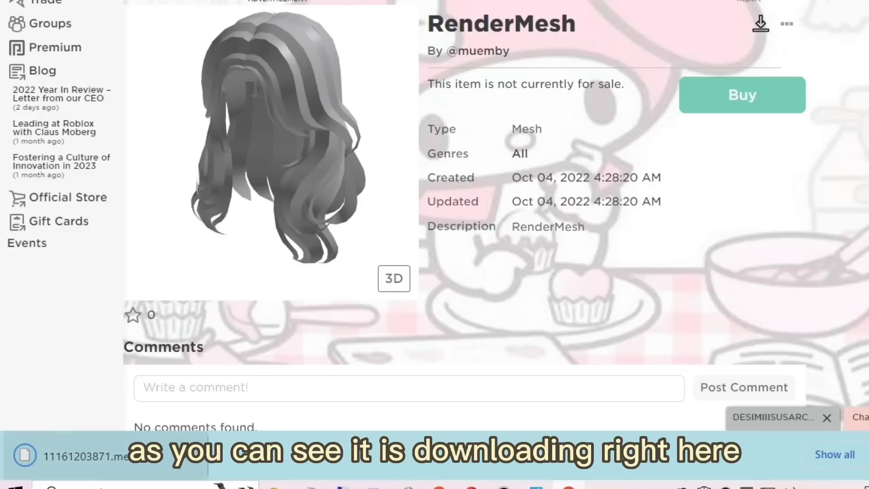
click(188, 455)
click(206, 396)
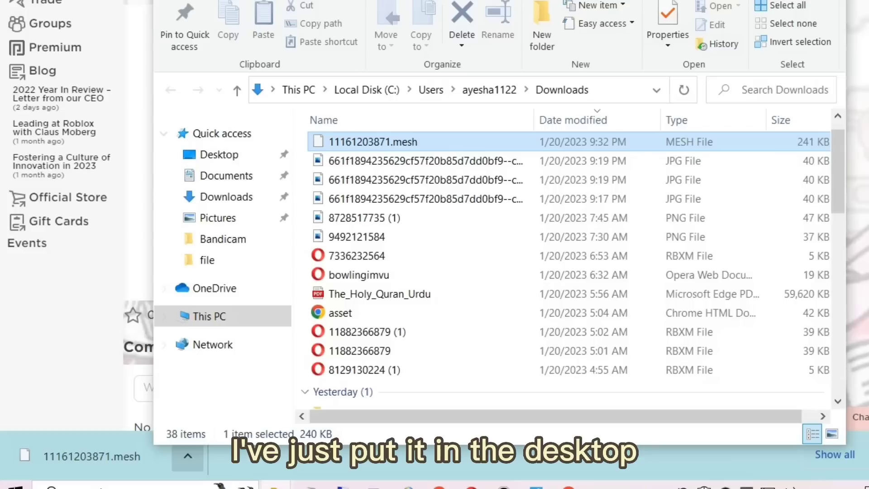
Move 11161203871.mesh from the Downloads folder to the desktop
drag(373, 142, 860, 254)
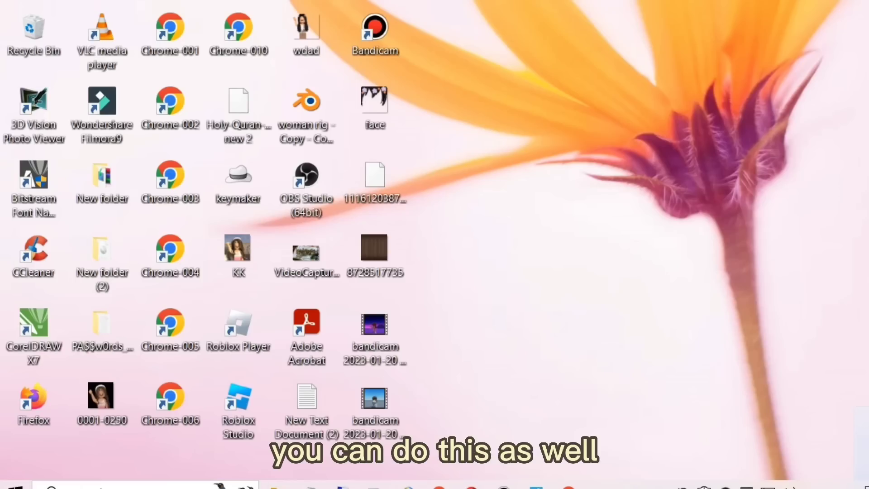
drag(863, 480, 588, 152)
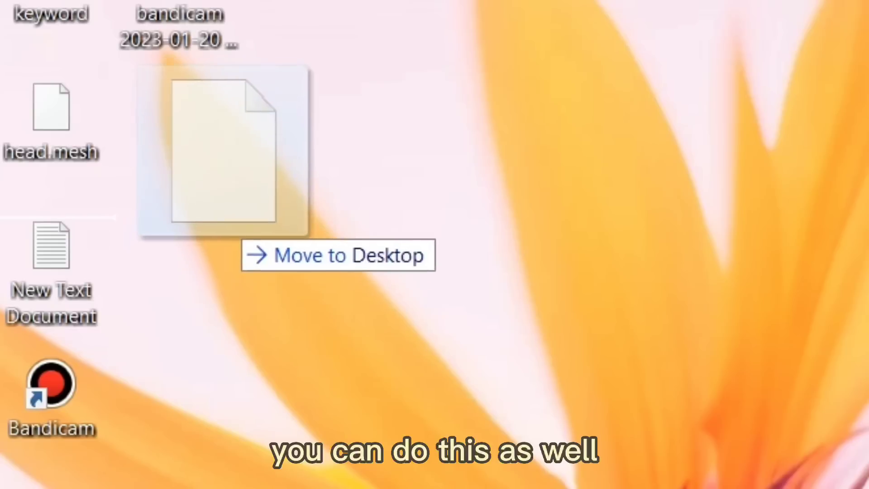
drag(224, 208, 280, 199)
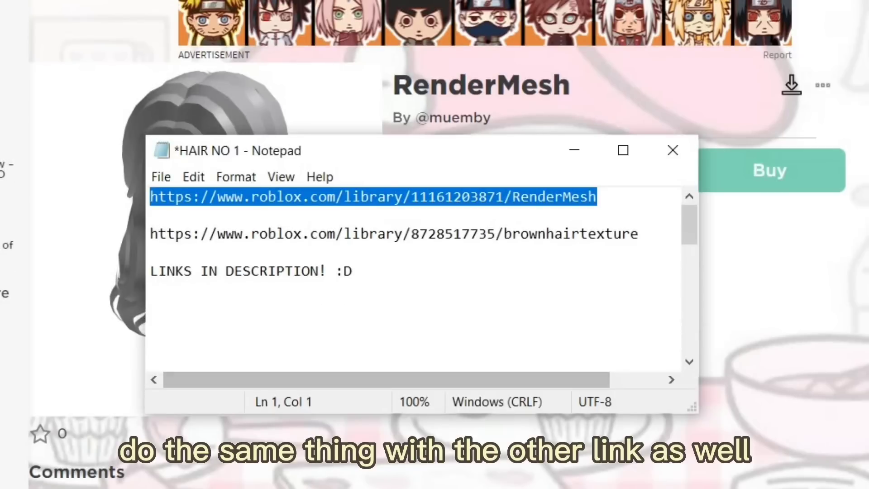
drag(158, 233, 641, 252)
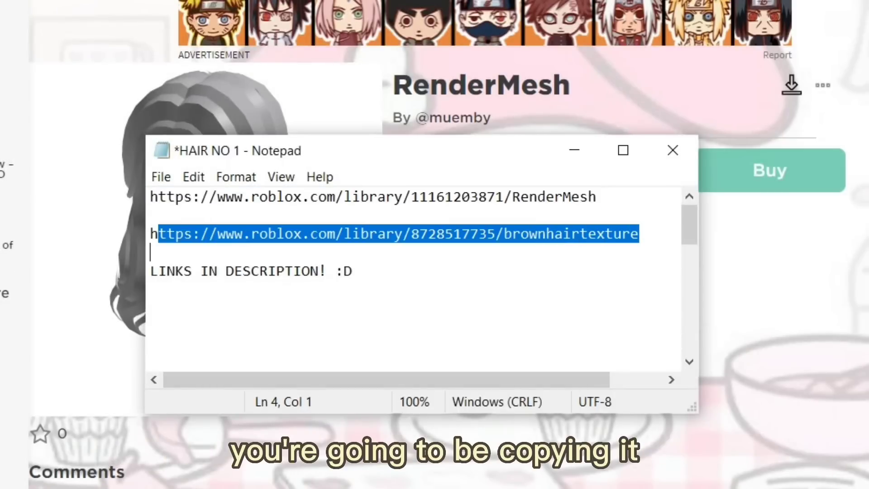
text(tt)
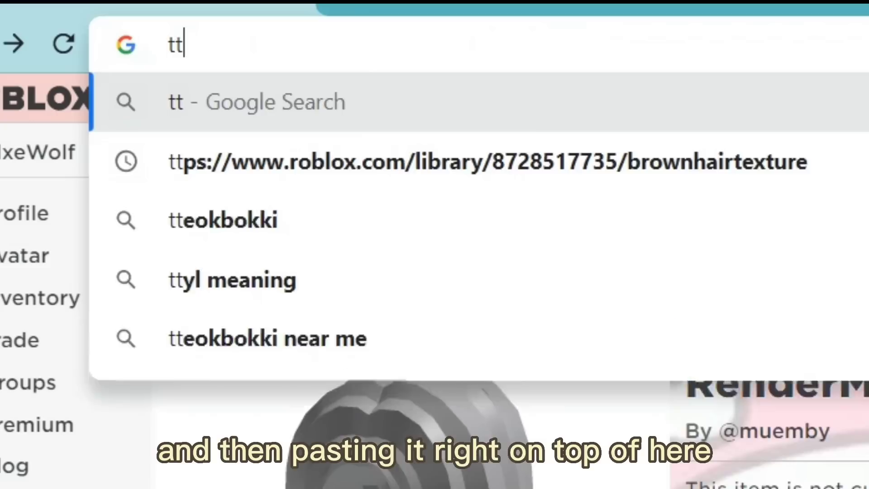
key(Down)
key(Return)
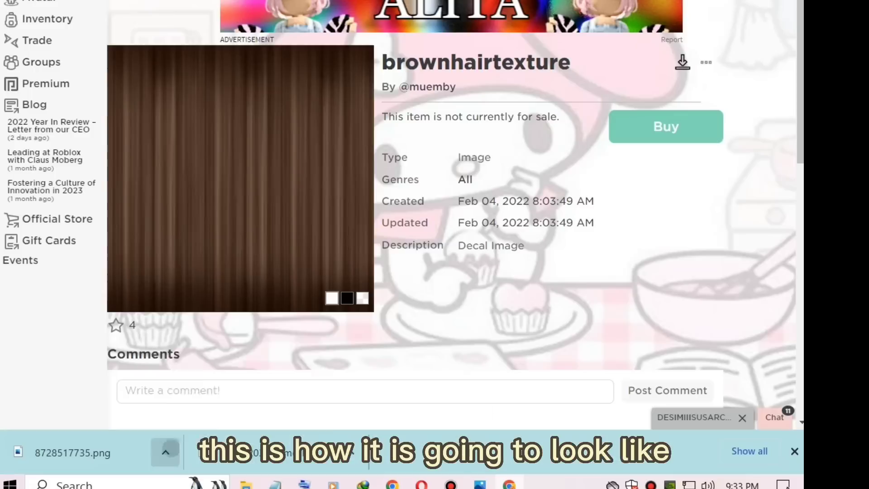
Show the downloaded 8728517735.png in its folder and move it to the desktop
click(165, 452)
drag(321, 195, 801, 486)
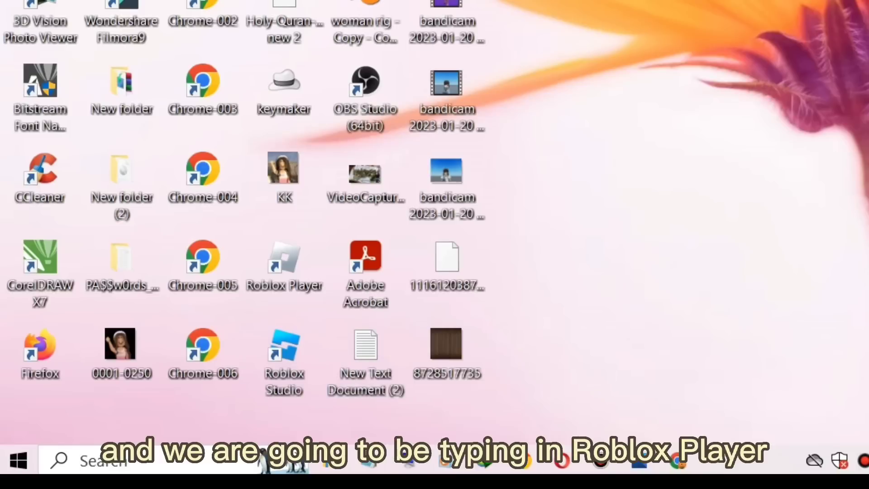
Search the computer for "roblox player" and follow its file locations to the Roblox version folder containing the launcher
click(272, 462)
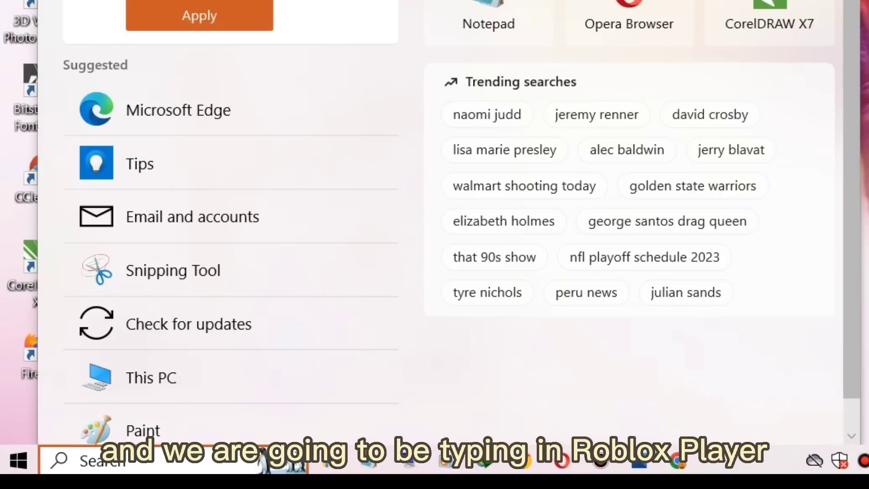
text(roblox player)
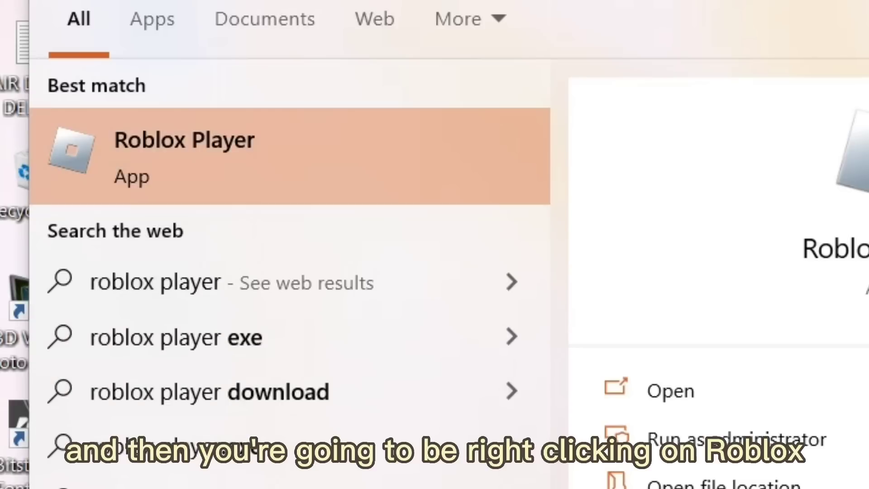
right_click(270, 141)
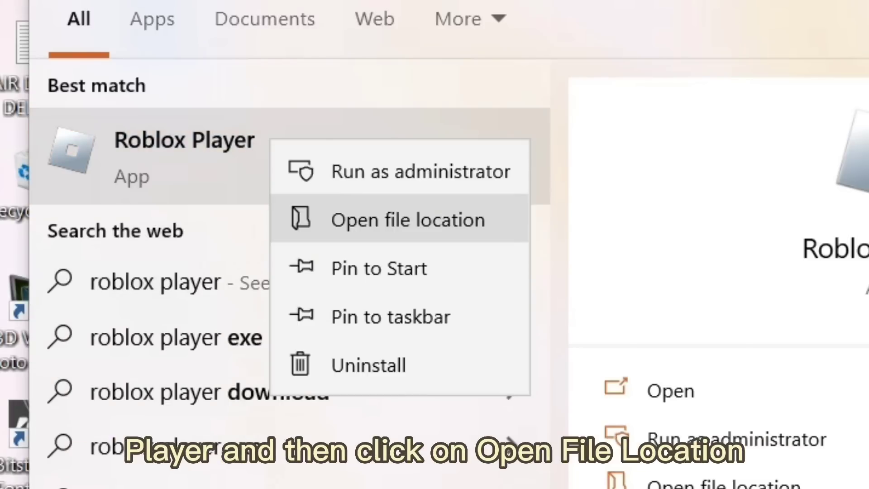
click(407, 219)
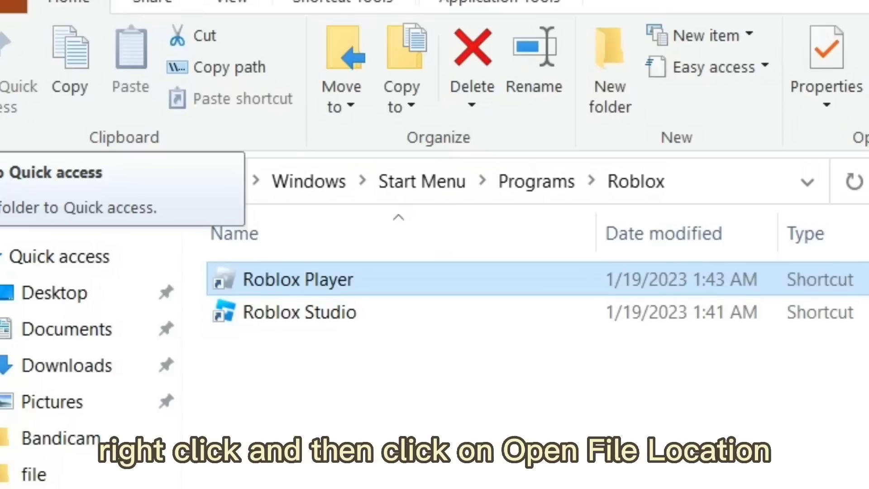
right_click(281, 279)
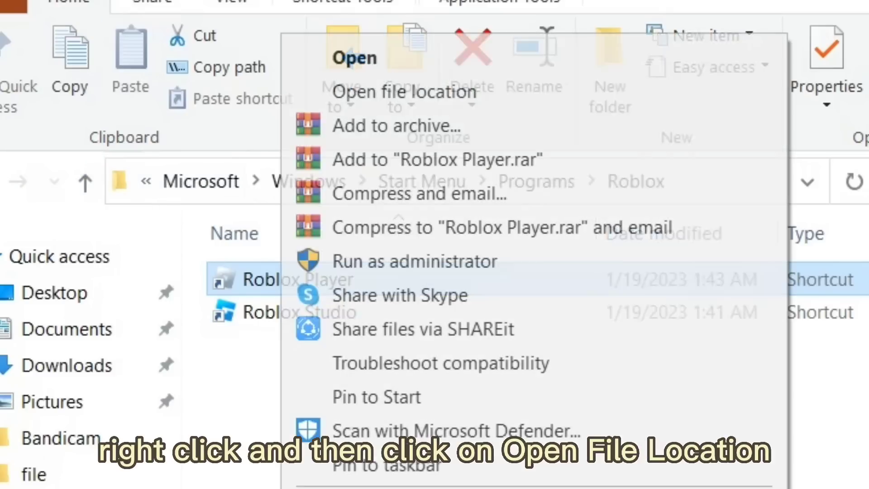
click(405, 91)
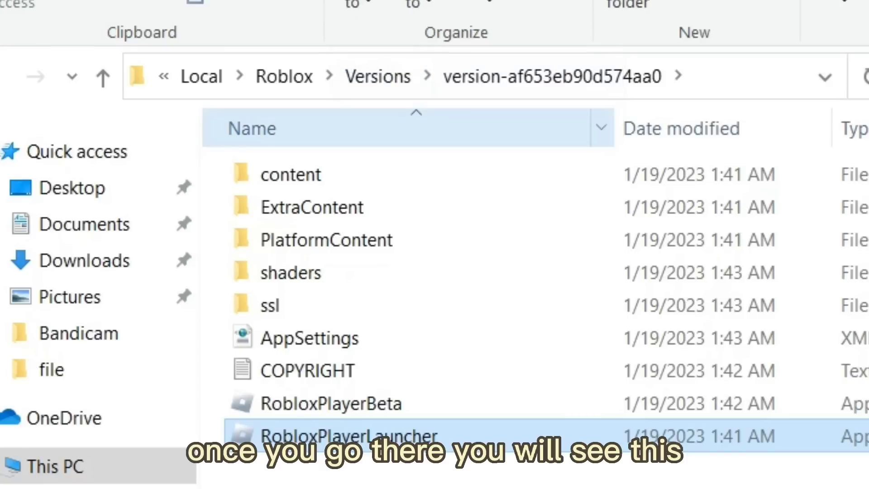
Open the content folder, its avatar subfolder, and the heads folder inside it
click(291, 174)
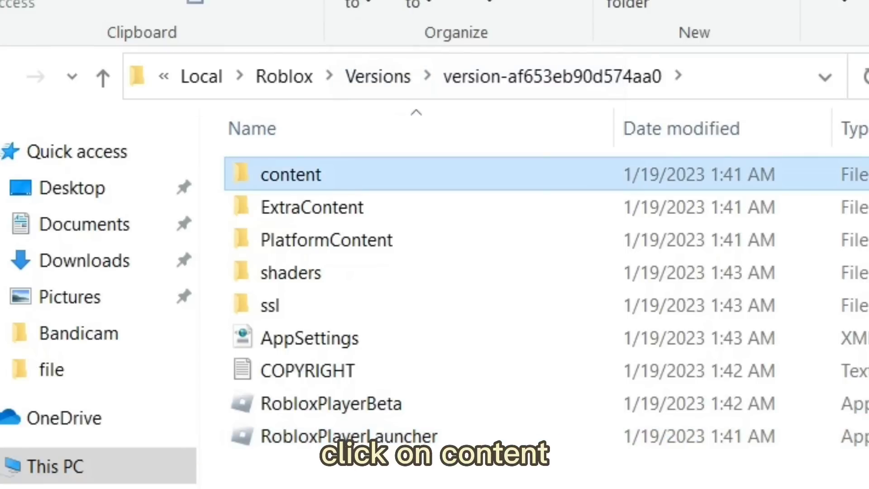
double_click(291, 175)
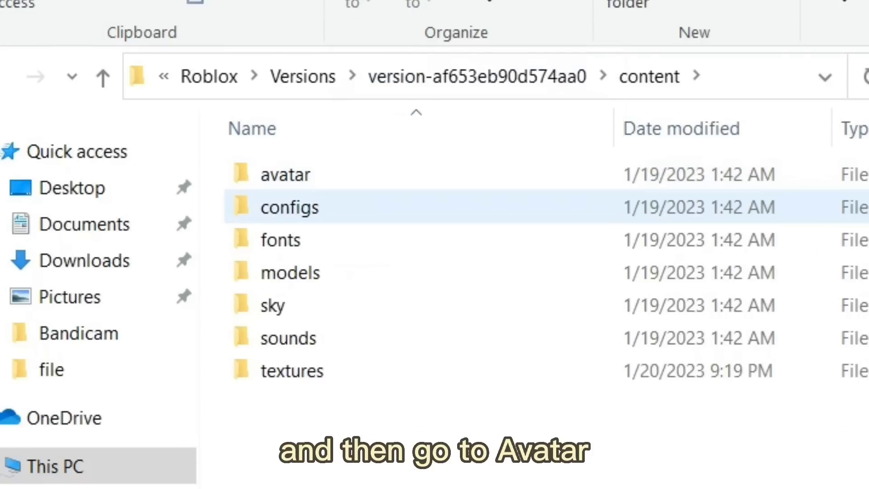
key(Return)
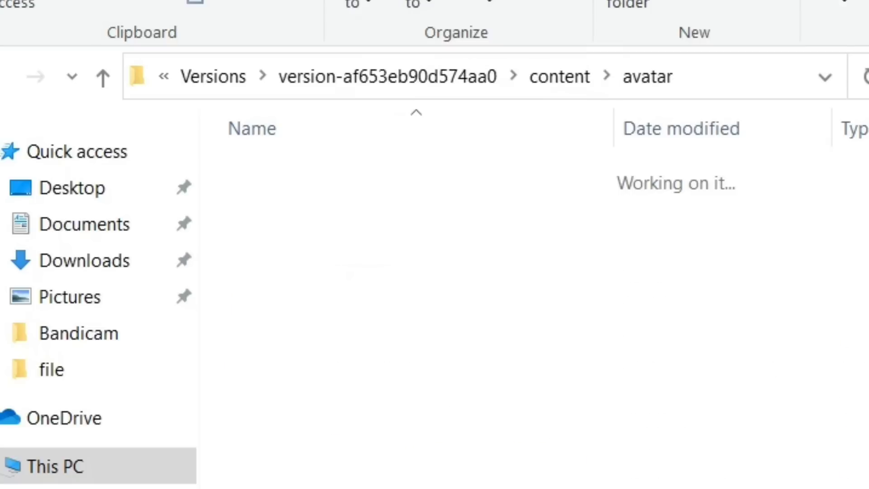
key(Down)
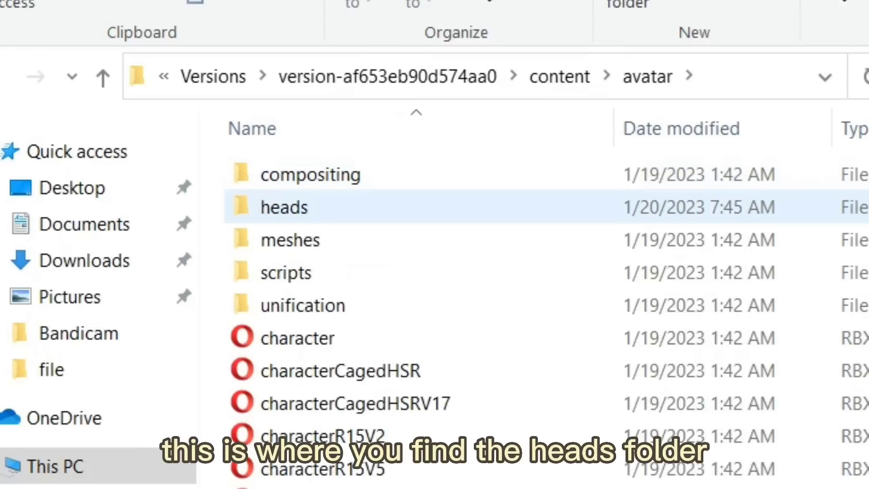
key(Return)
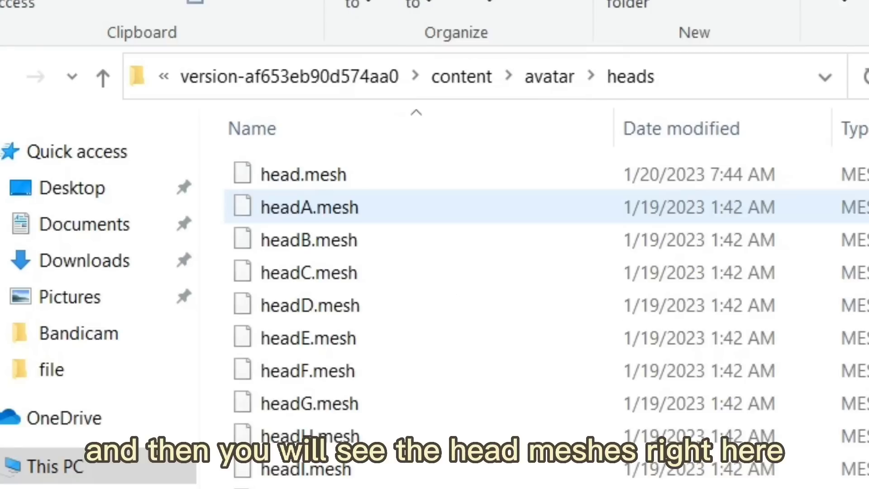
Move head.mesh out of the heads folder to the desktop and shift the folder window aside to uncover the desktop files
key(Up)
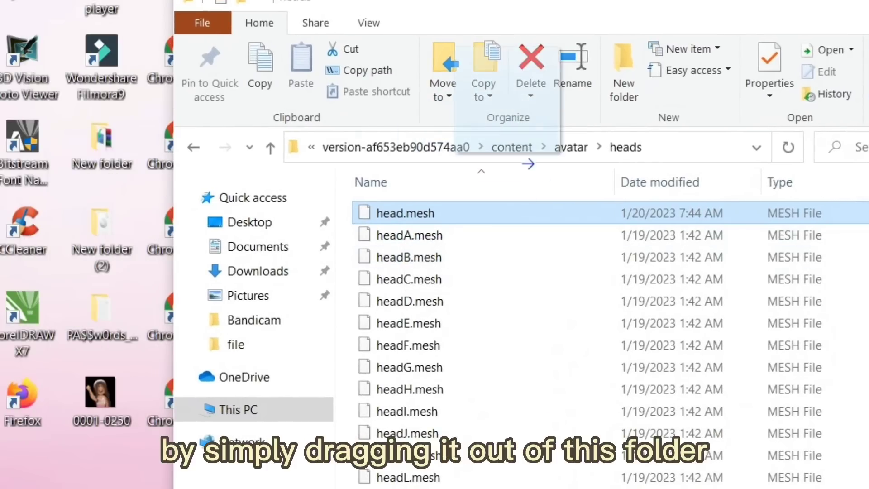
drag(405, 213, 90, 457)
click(513, 6)
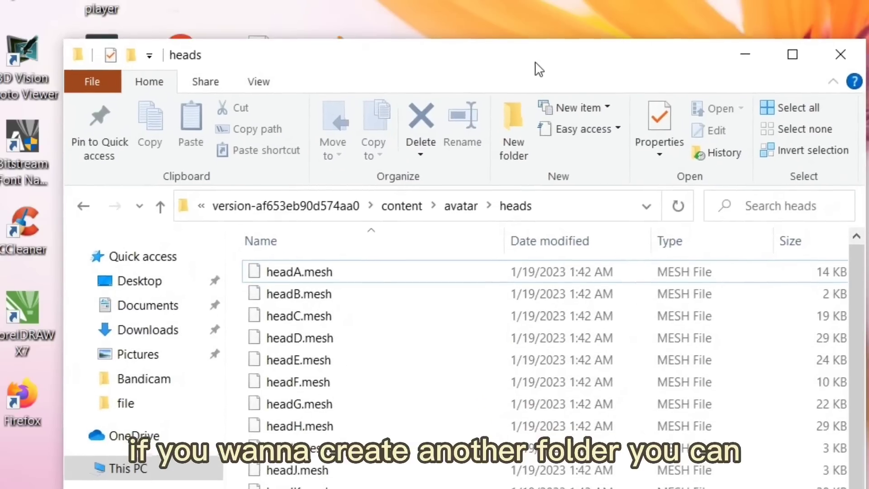
drag(535, 62, 868, 0)
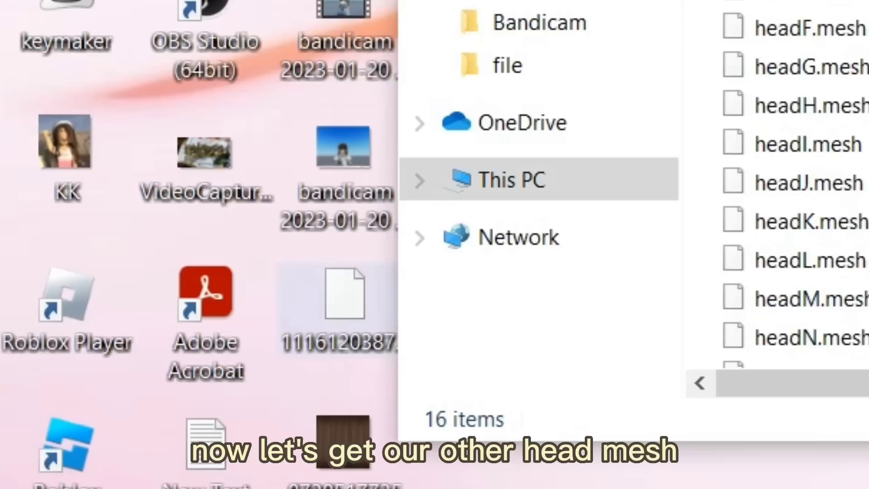
Move the downloaded 11161203871.mesh file from the desktop into the heads folder
drag(417, 315, 695, 347)
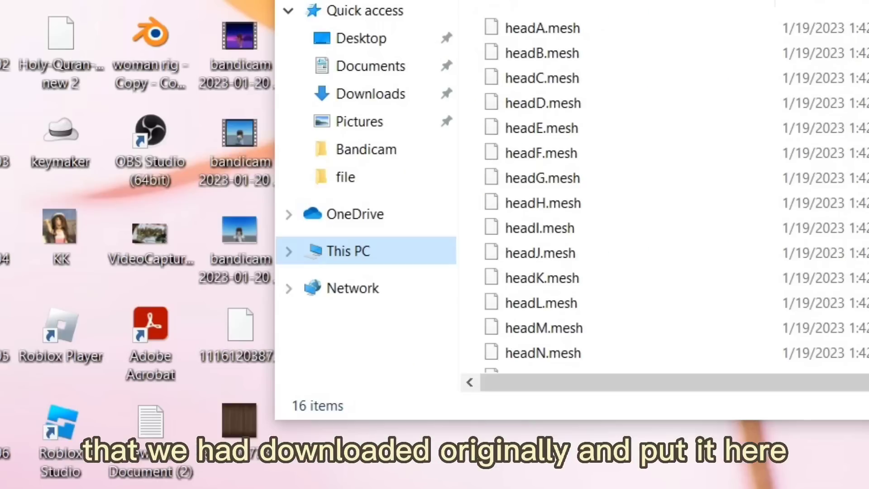
drag(344, 296, 352, 301)
drag(240, 324, 667, 212)
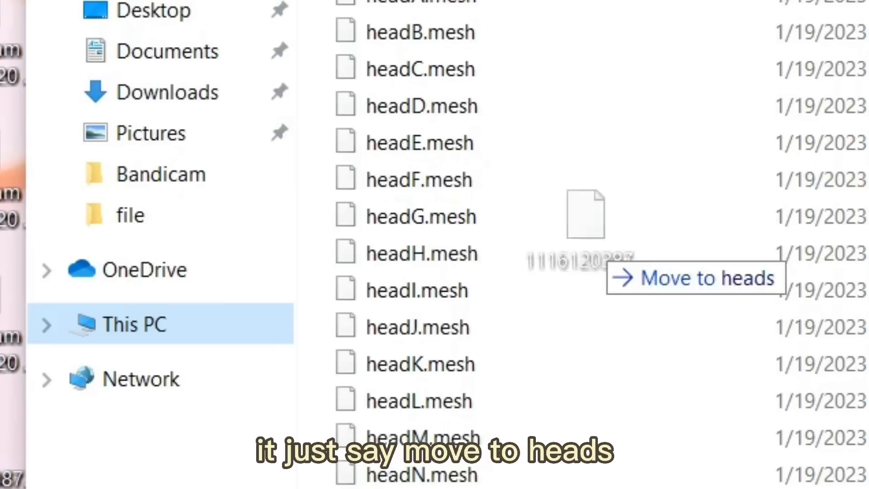
drag(595, 254, 565, 264)
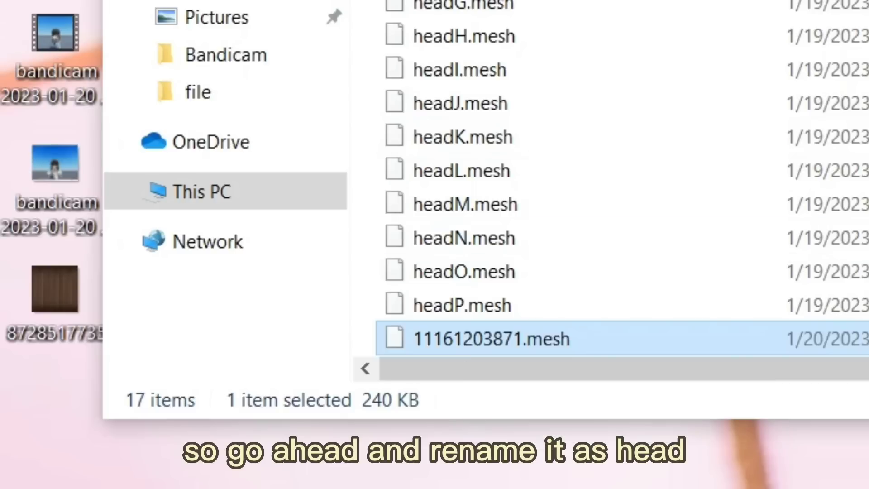
Rename the 11161203871.mesh file in the heads folder as head.mesh
right_click(470, 336)
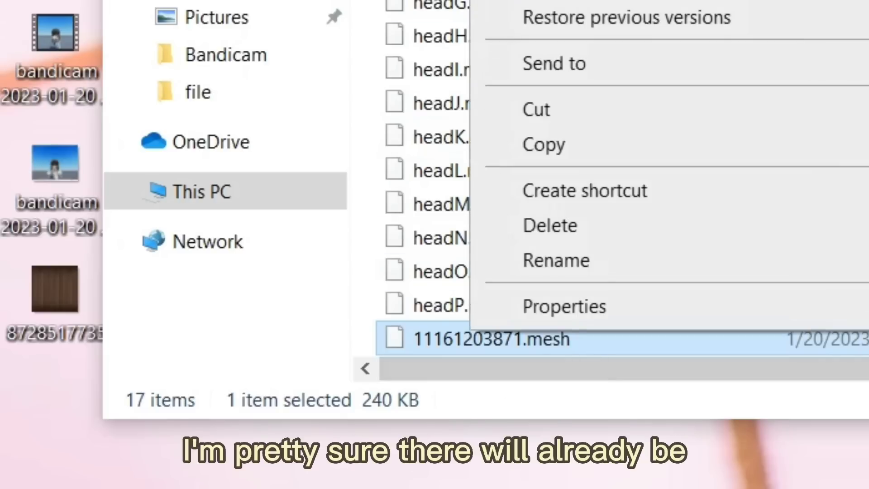
click(552, 262)
key(BackSpace)
key(Return)
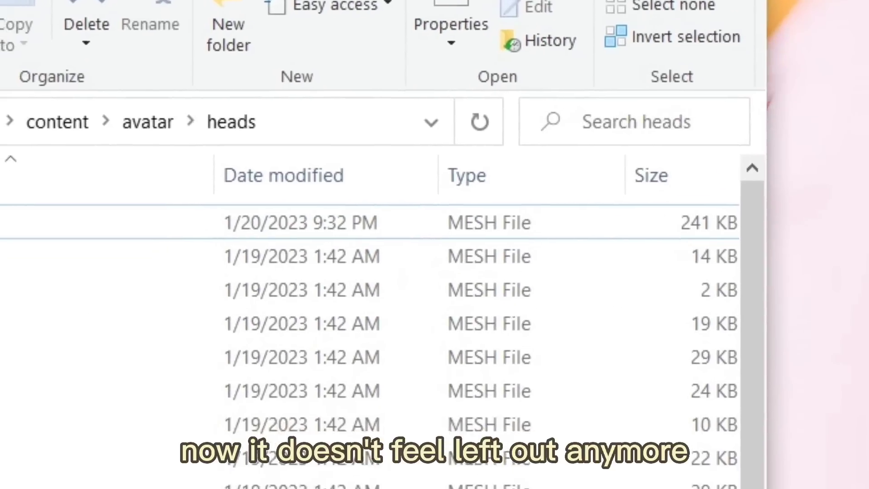
Return to the content folder and open its textures subfolder
click(120, 97)
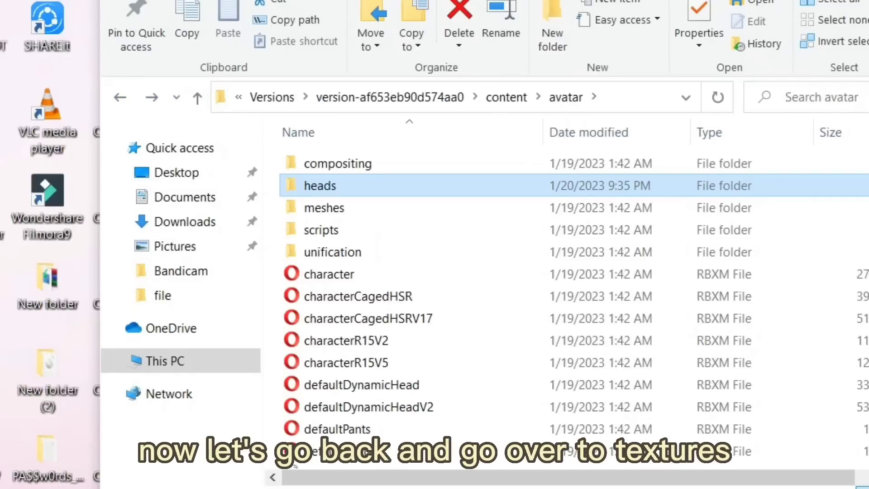
key(alt+Up)
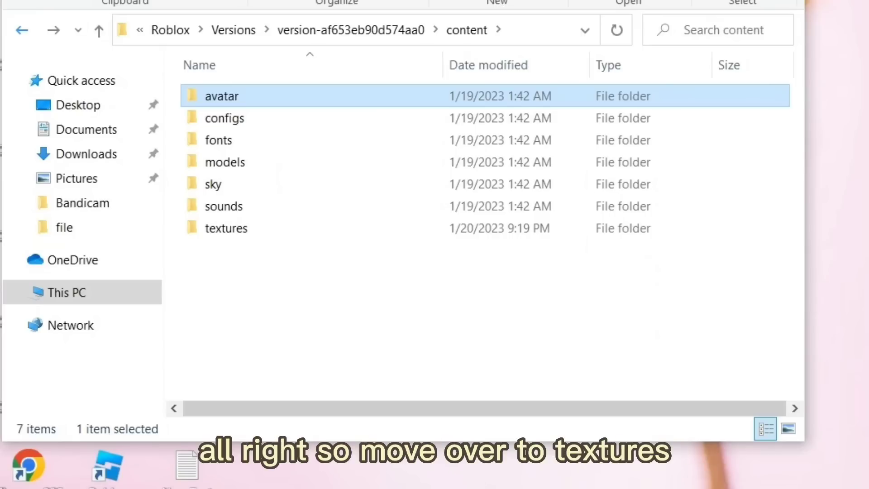
double_click(227, 227)
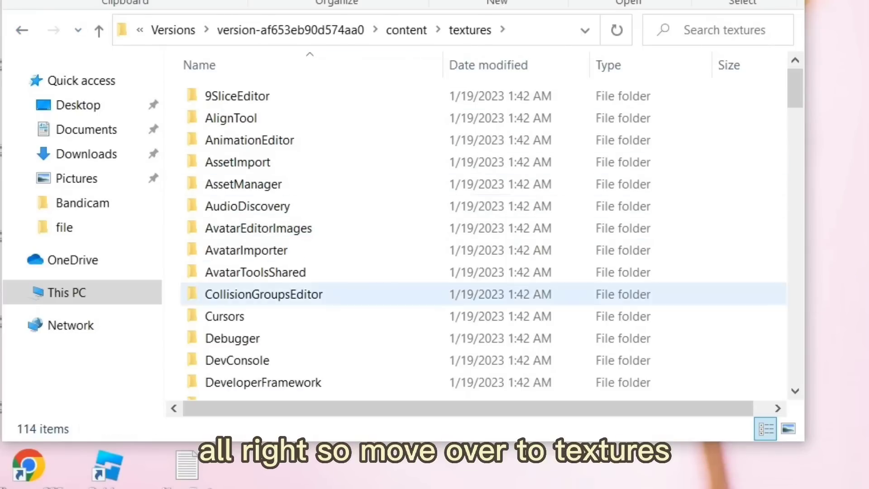
Find the face image among the files in the textures folder and remove it from there
scroll(588, 90, down, 7)
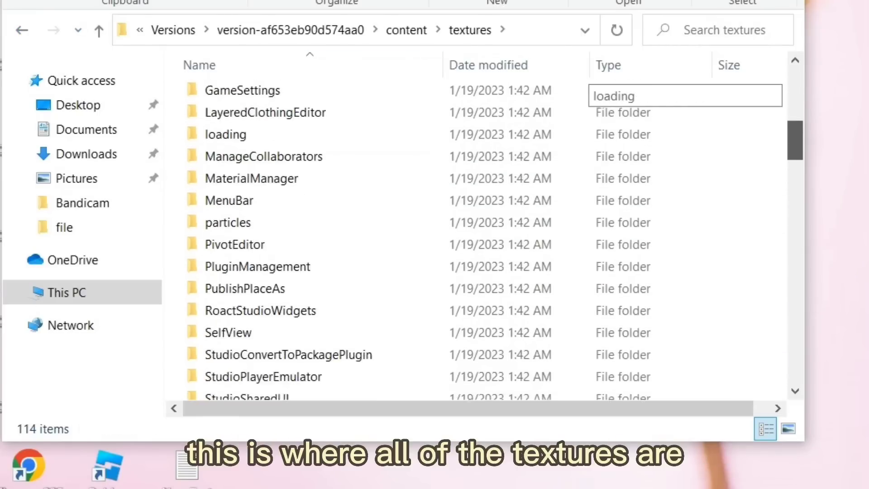
scroll(588, 91, down, 15)
drag(795, 267, 795, 267)
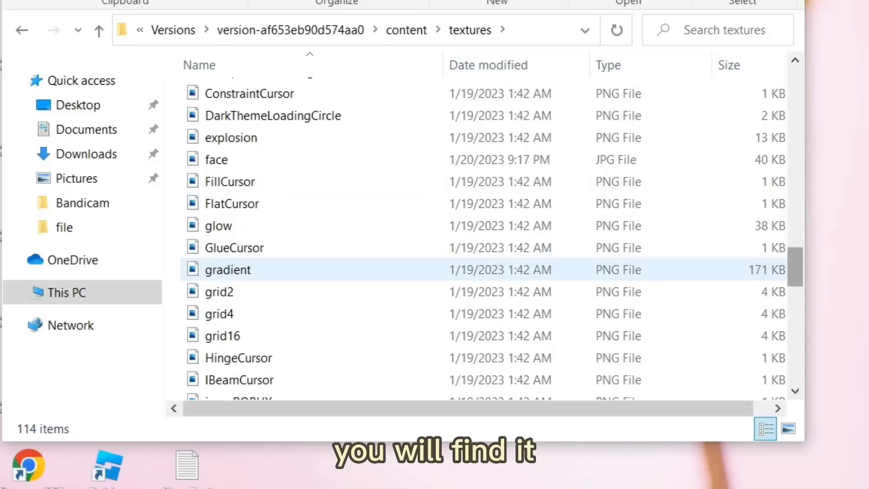
click(267, 159)
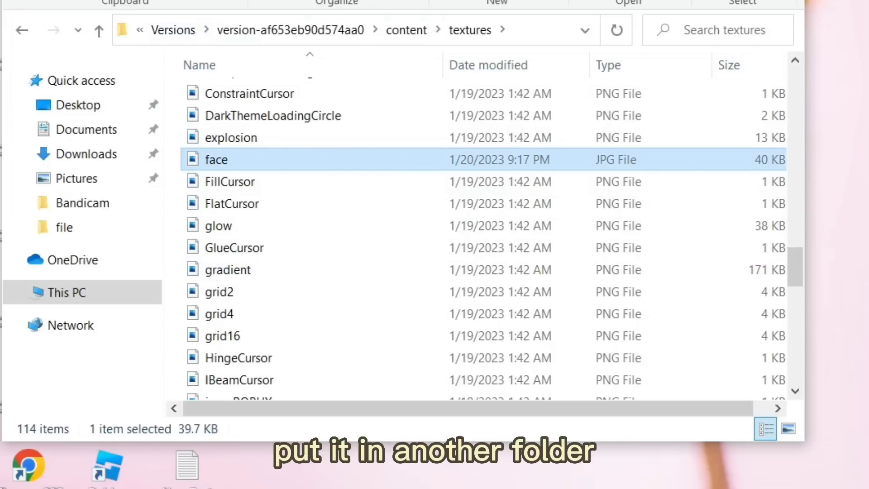
key(Delete)
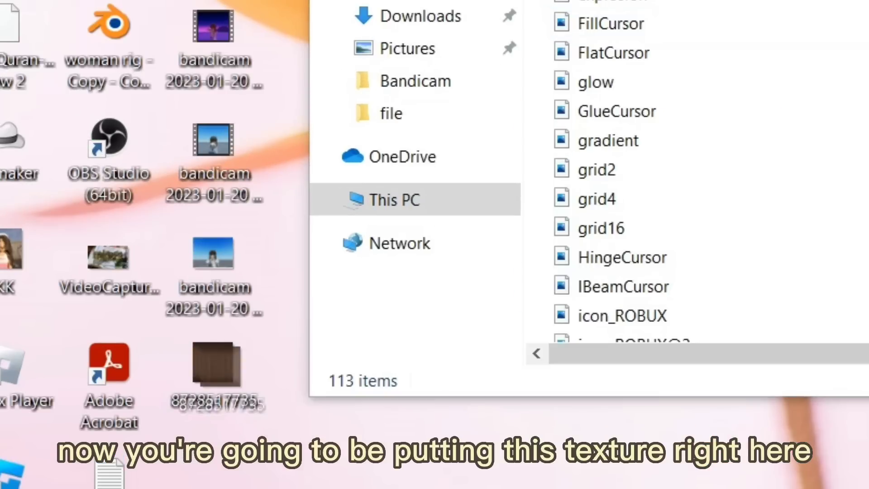
drag(258, 374, 474, 351)
drag(654, 156, 645, 31)
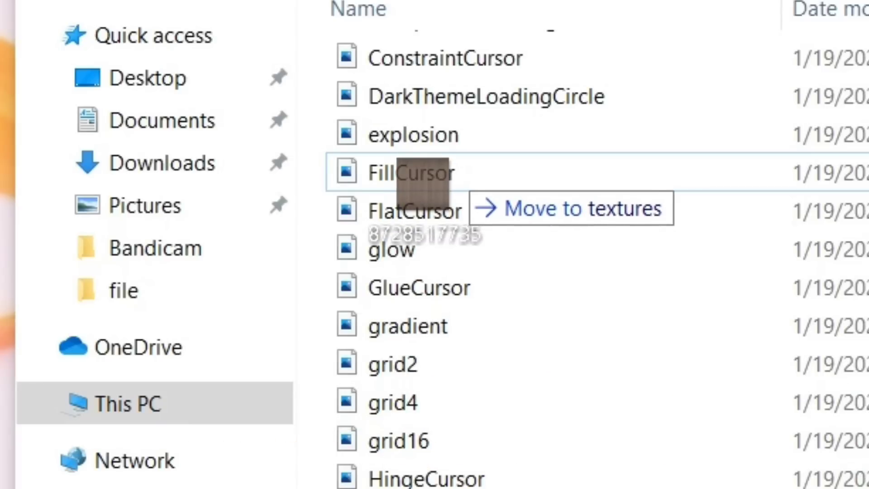
drag(457, 200, 448, 344)
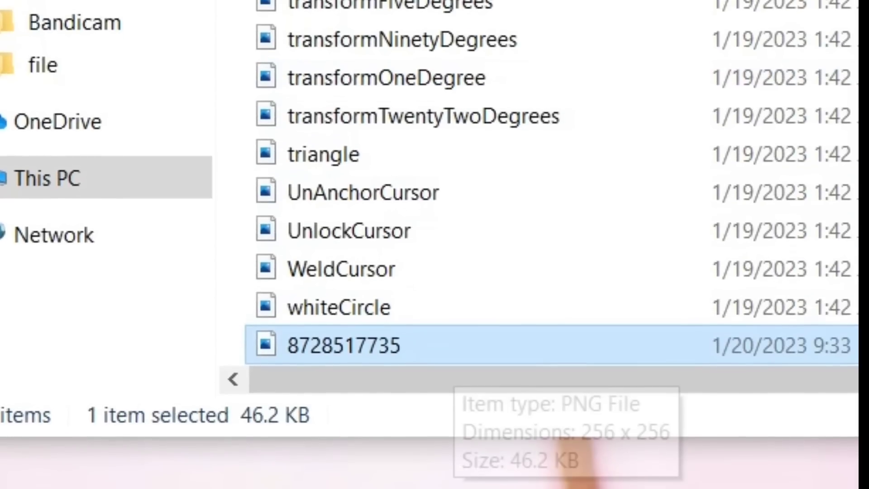
right_click(299, 367)
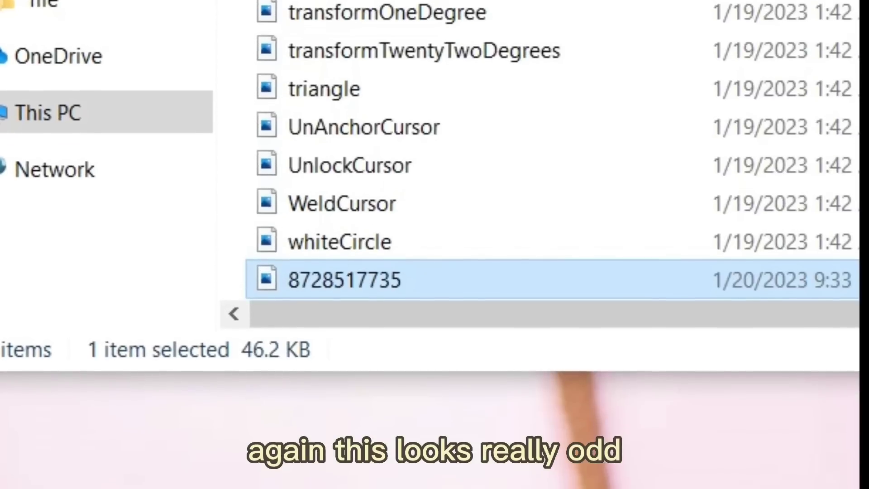
key(F2)
text(face)
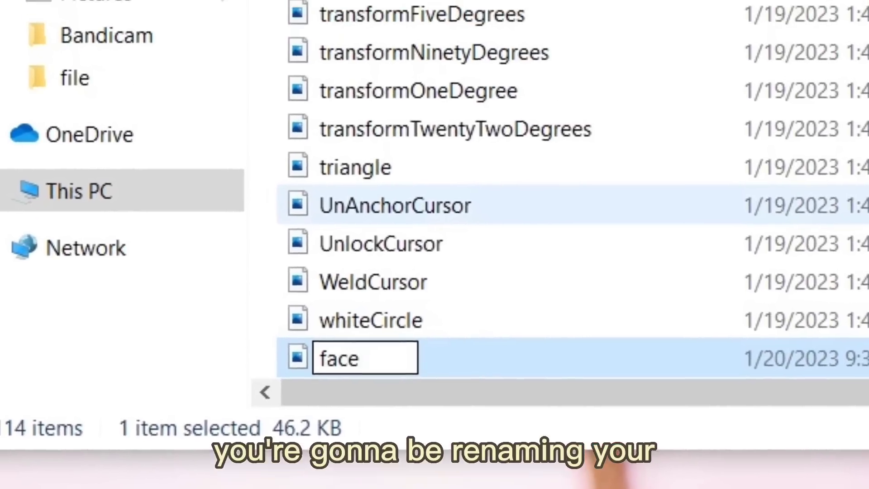
key(Return)
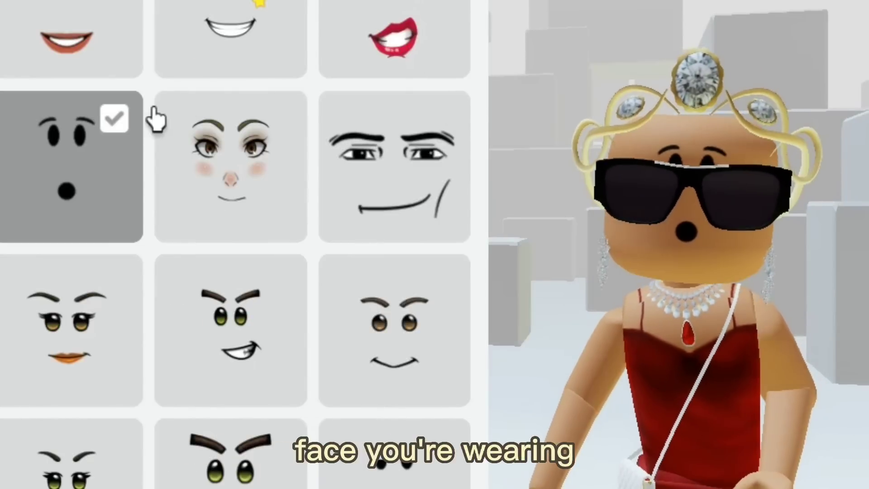
Switch to the Roblox avatar editor, take off the worn round-mouthed classic face, and inspect the avatar's head up close
click(93, 176)
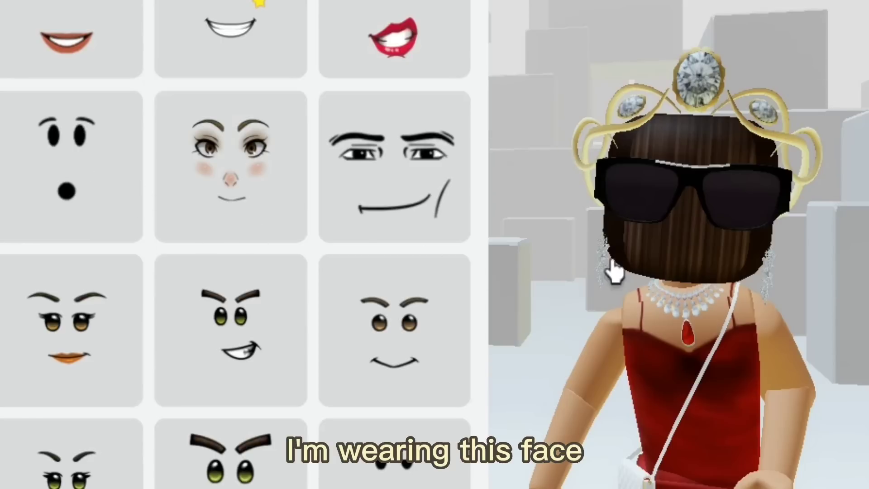
scroll(679, 212, up, 3)
scroll(700, 188, down, 3)
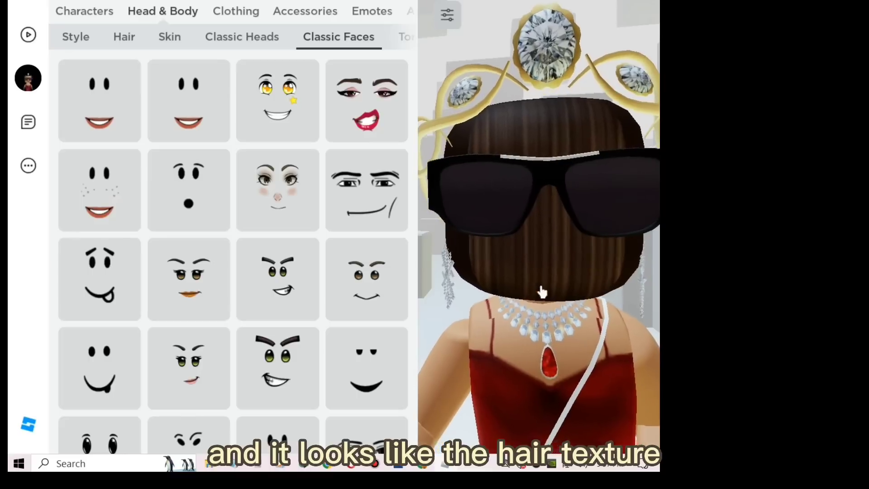
scroll(541, 184, down, 3)
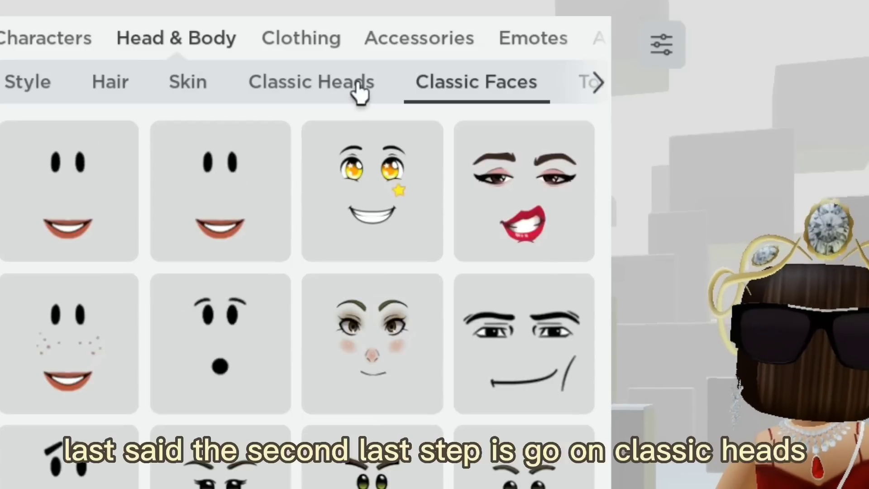
Show the classic heads and take off the rounded smiling head worn by the avatar
click(360, 93)
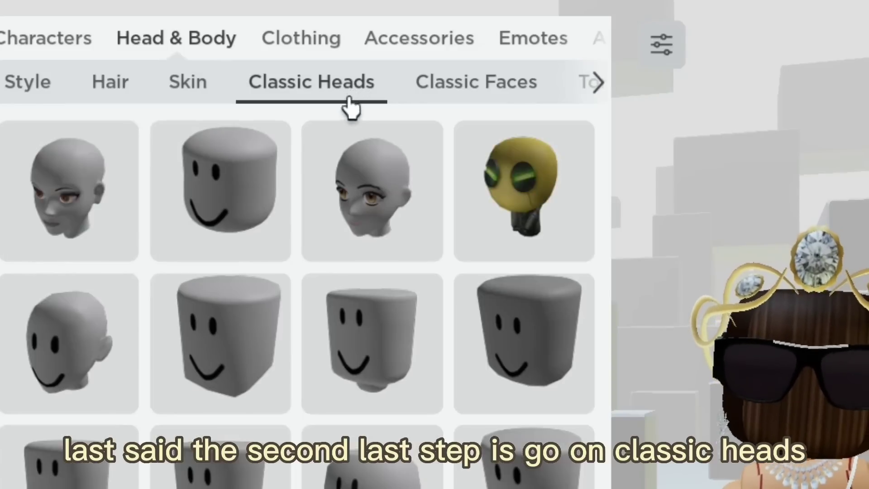
click(238, 209)
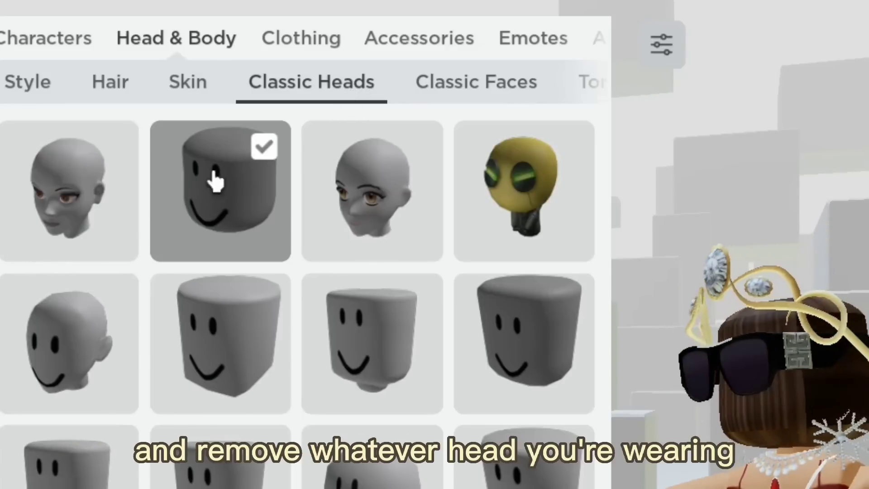
click(266, 149)
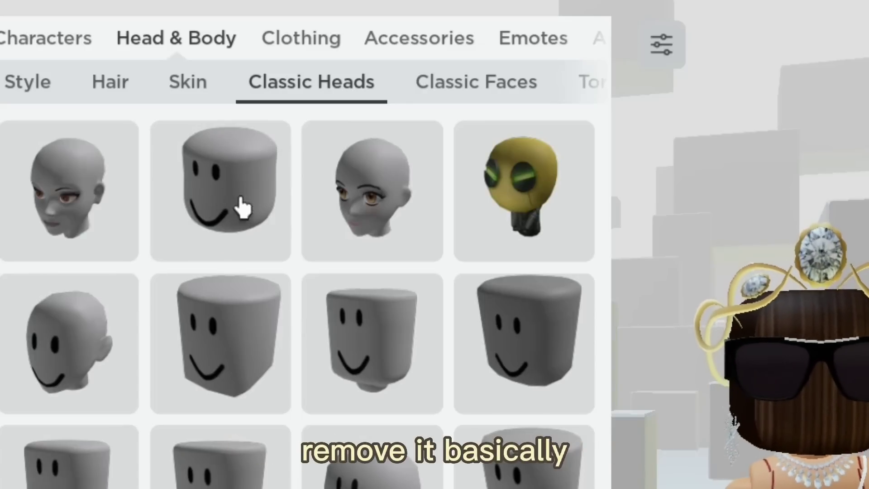